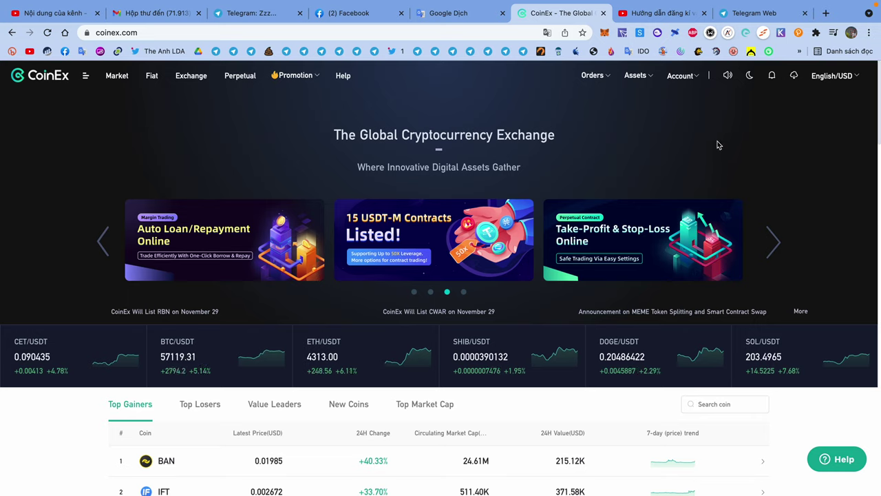
Switch to Google Translate and add the line "Điều kiện nhận :" below the Vietnamese message about the 3 lì xì.
click(649, 17)
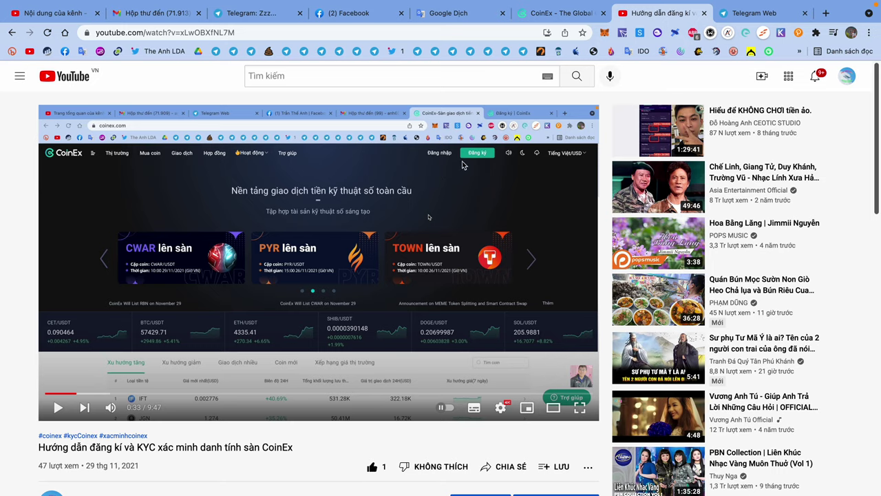
click(475, 13)
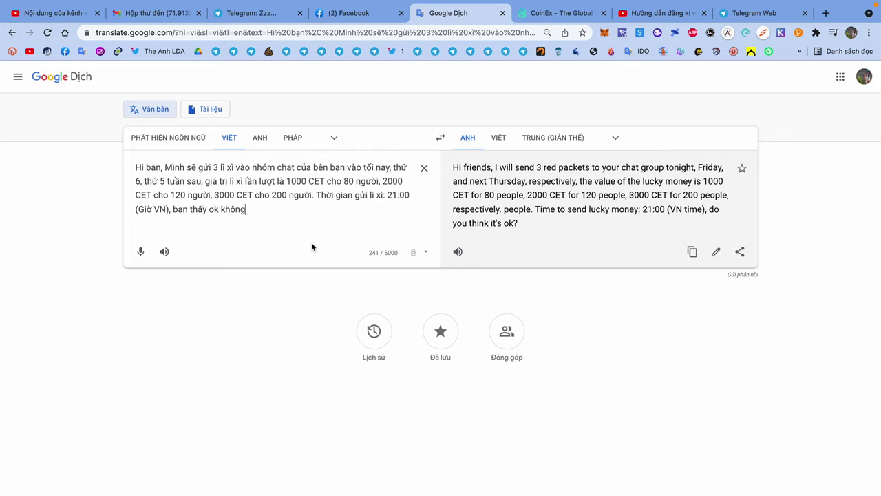
drag(136, 167, 280, 211)
click(285, 212)
key(Return)
text(Điều kie)
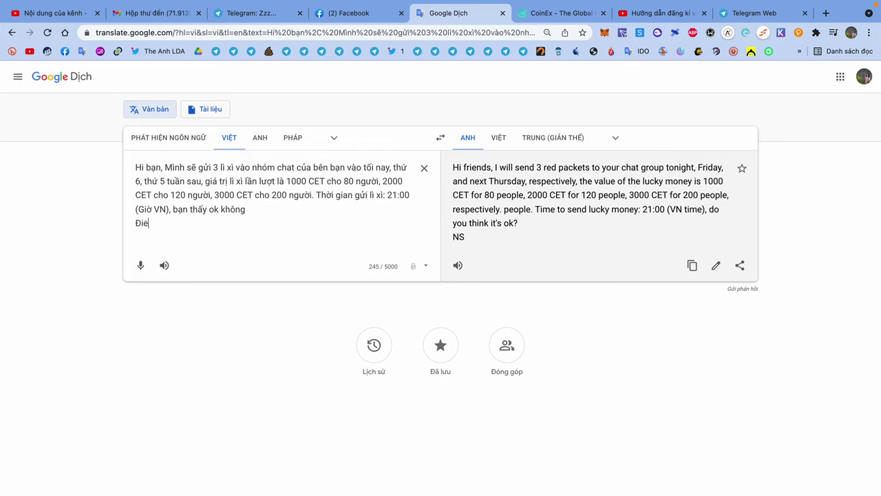
text(ện nhận :)
key(Return)
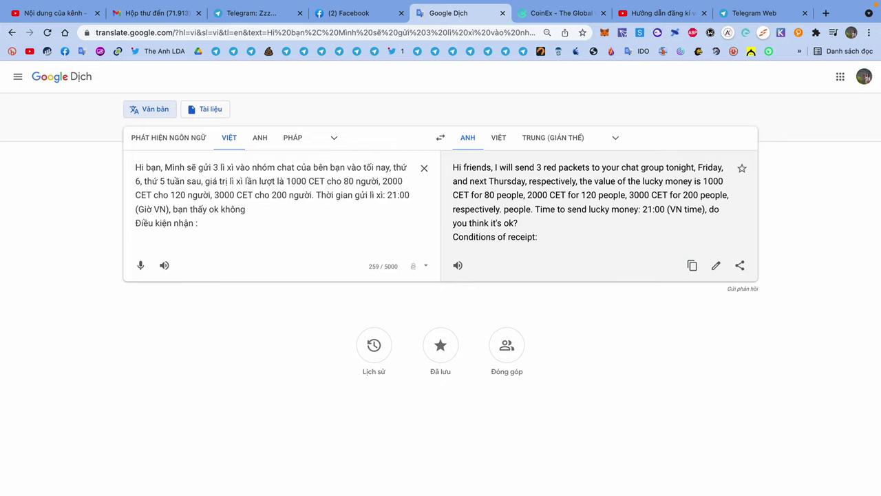
Add condition 1 to the Vietnamese text, reading "1. Nhận tại group chat telegram kênh :".
text(1. Nhận tại grou)
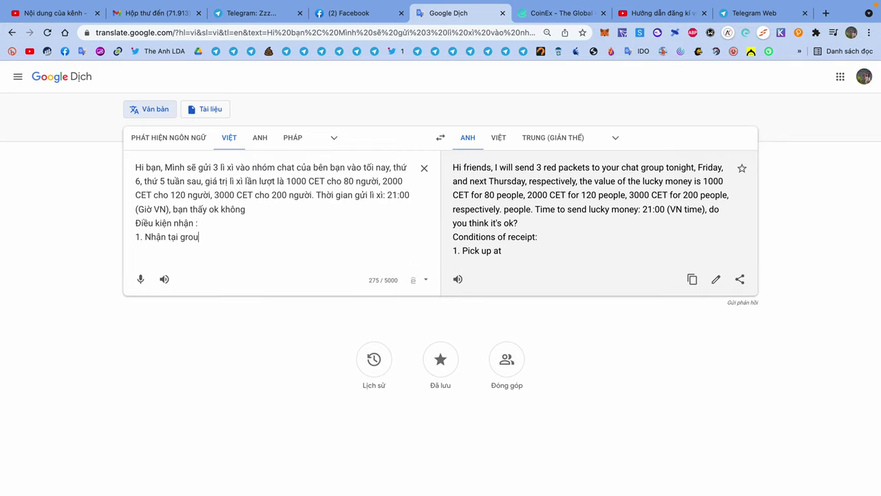
text(p telegram k)
key(BackSpace)
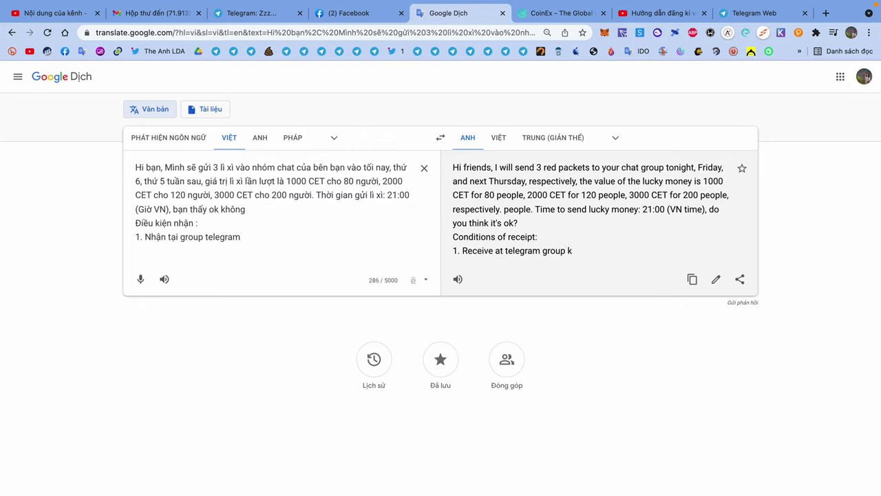
click(205, 237)
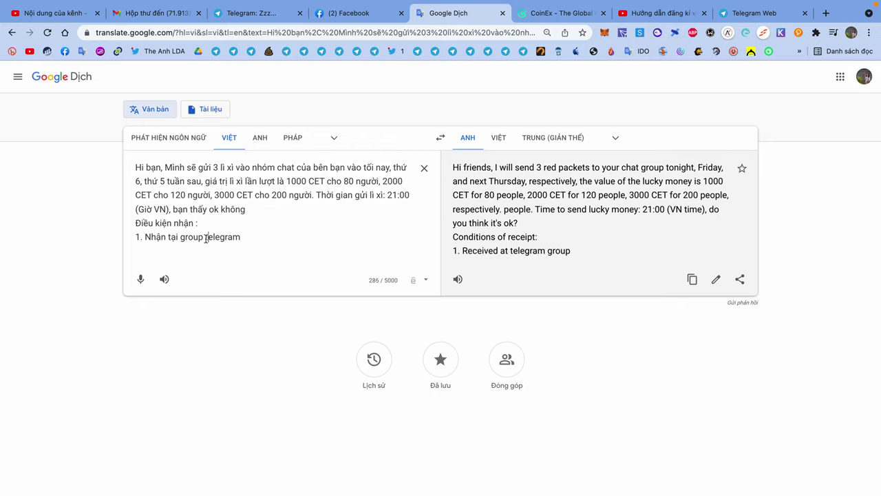
text(cha)
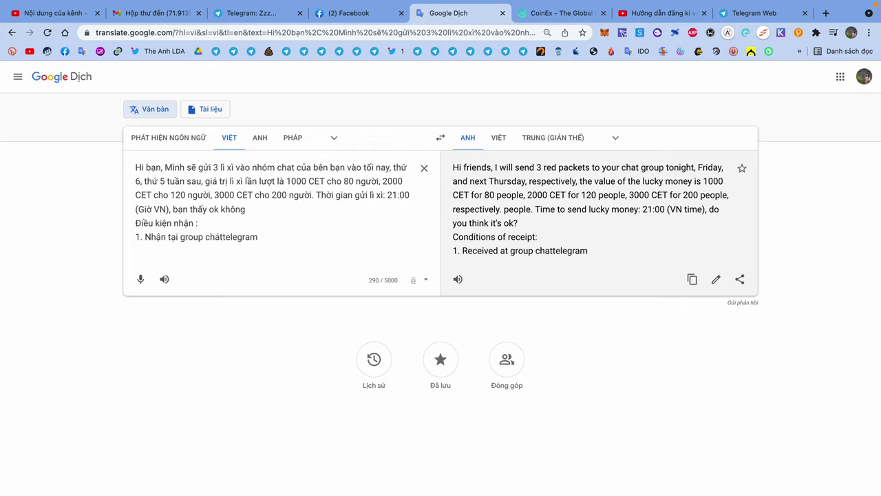
key(BackSpace)
text(at)
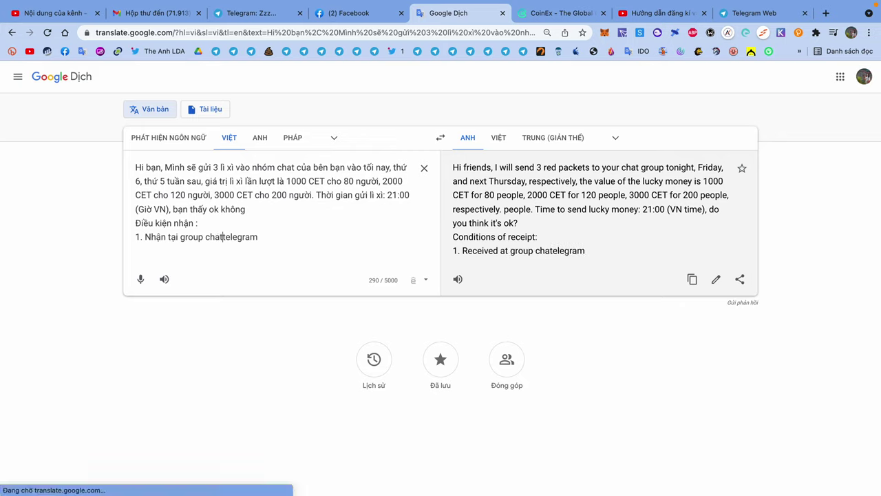
click(265, 237)
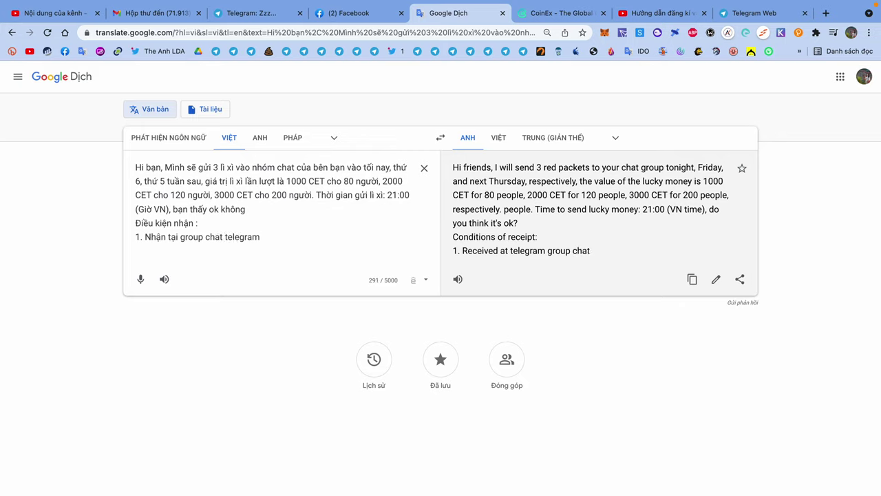
text(keenh :)
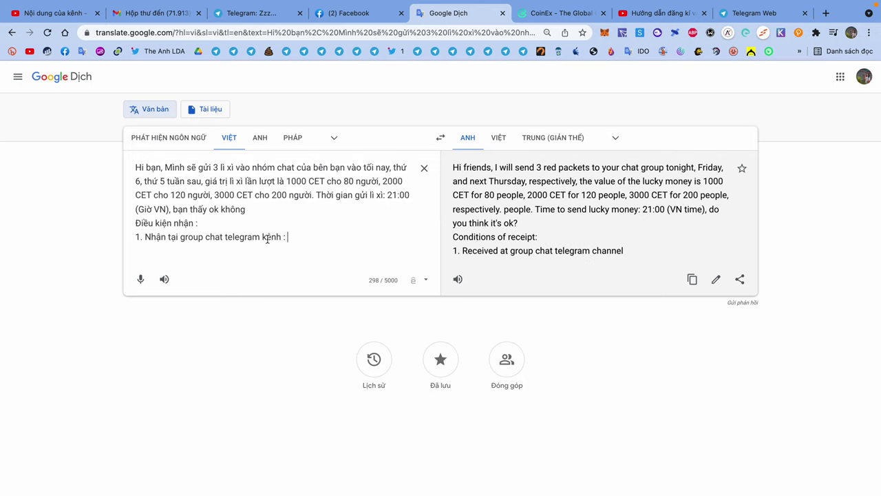
In the Telegram Web page, change the address to t.me/anh60h, load it and copy the short group link.
click(765, 12)
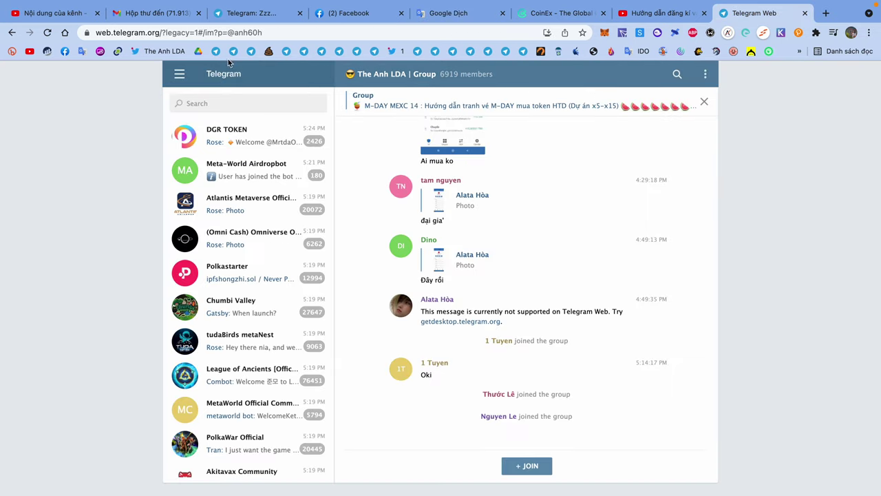
drag(229, 32, 82, 32)
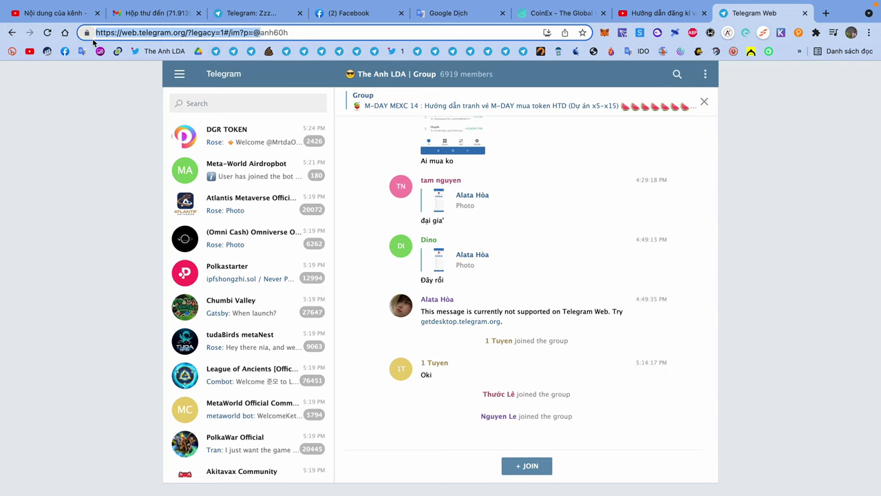
text(t.me/)
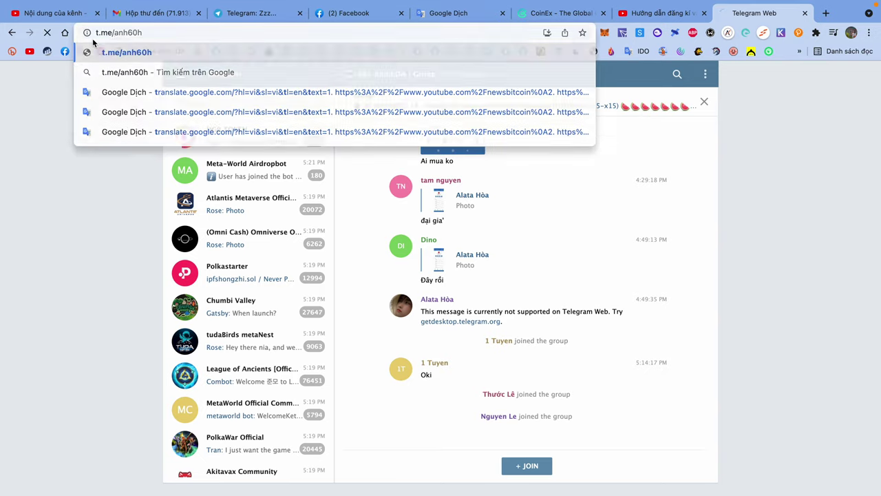
key(Return)
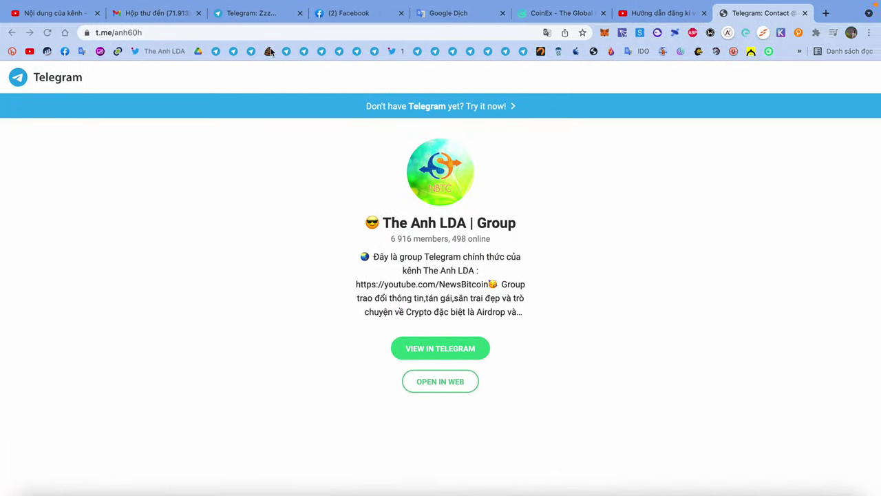
key(super+l)
key(super+c)
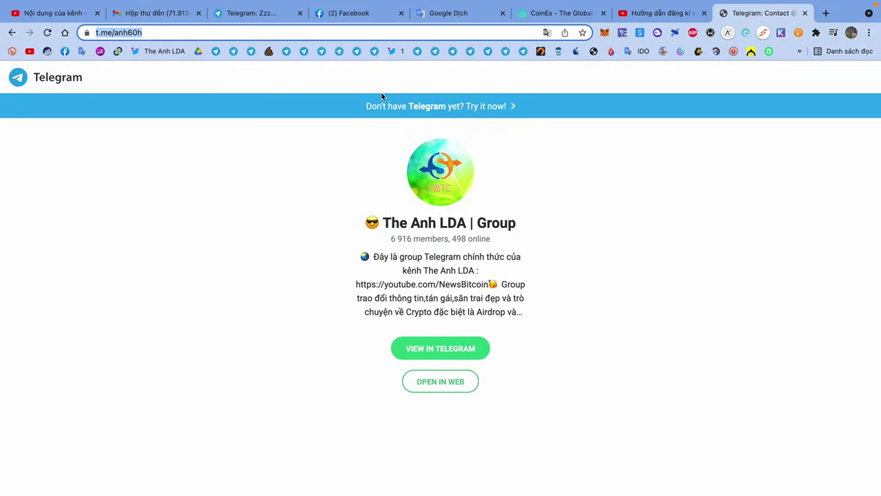
click(435, 13)
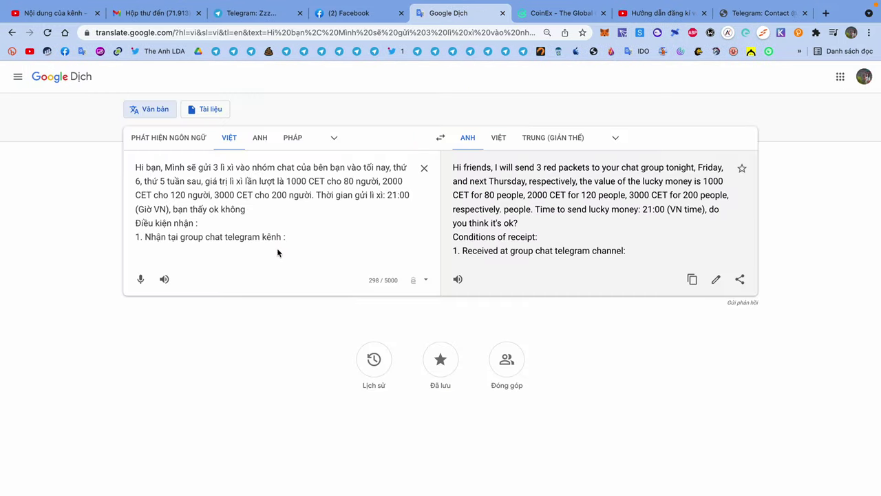
click(301, 237)
key(super+v)
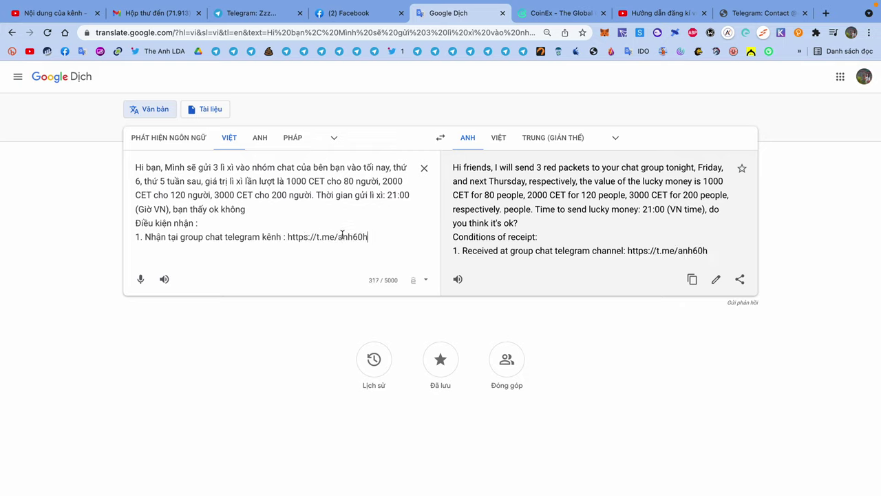
Add condition 2 on a new line, reading "2. Cần có tài khoản CoinEx (nên KYC)".
key(Return)
text(2.)
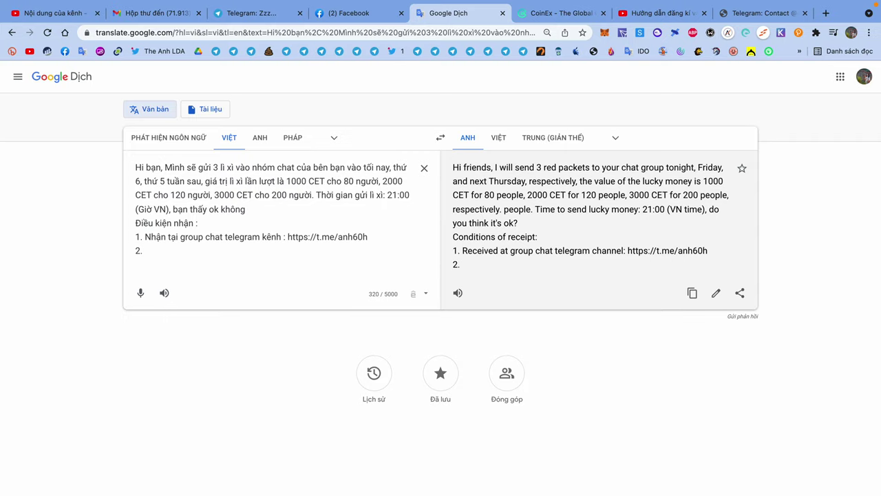
text( Càn)
key(BackSpace)
key(BackSpace)
text(ầ)
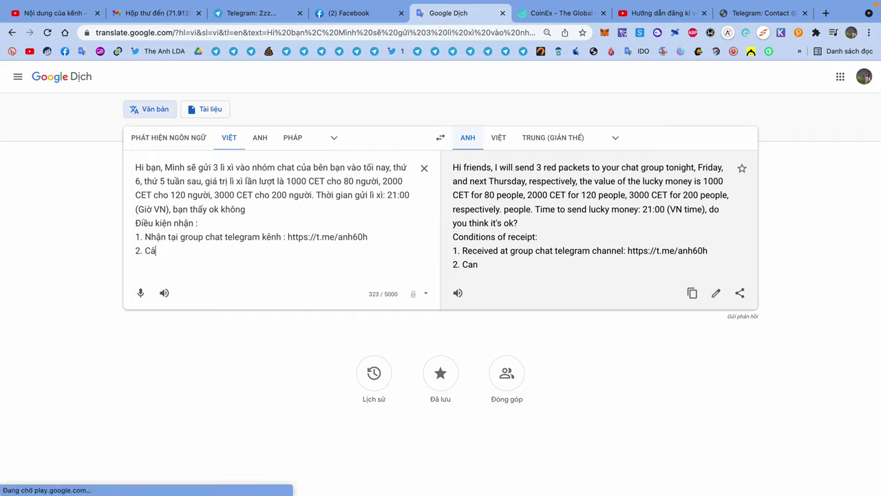
text(n có tài)
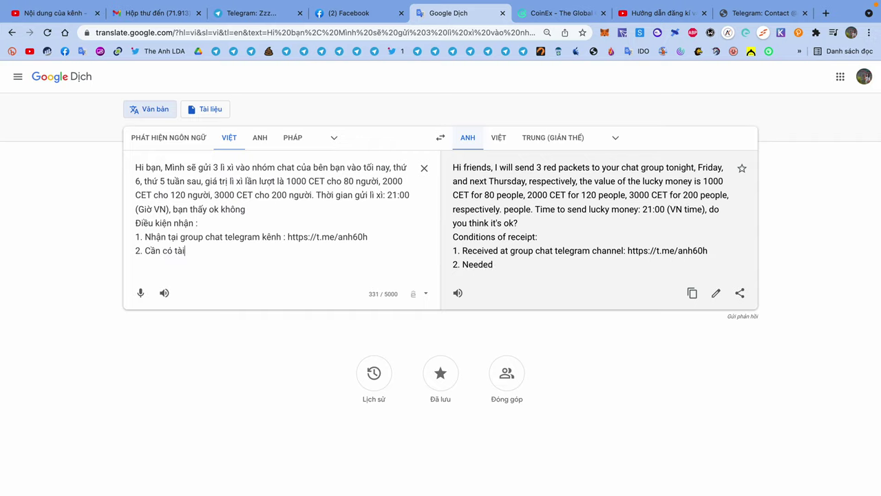
text( khoản Coinex)
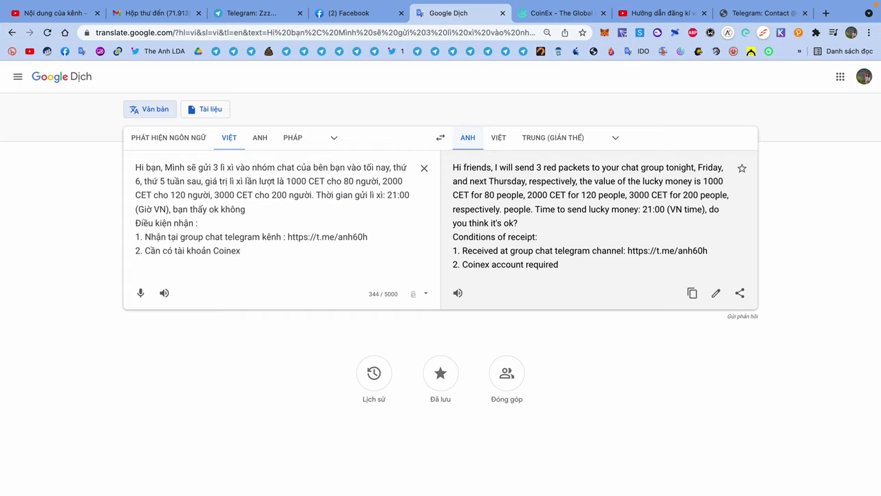
key(BackSpace)
key(BackSpace)
text(Ex)
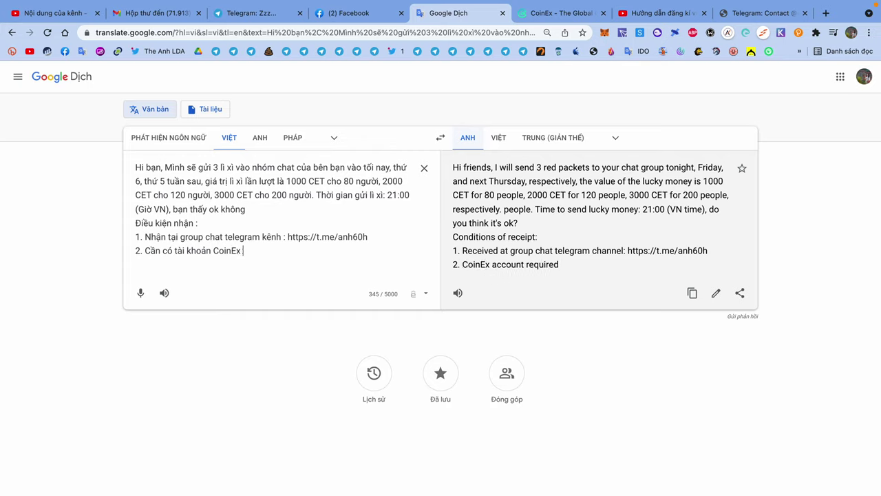
text( (nên KYC))
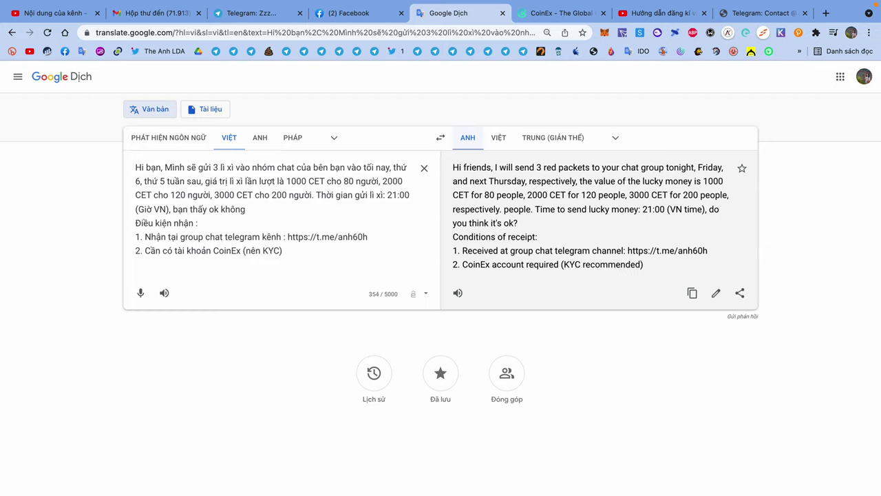
Add condition 3 on a new line, reading "3. Admin phía CoinEx sẽ gửi 1 link hồng bao".
key(Return)
text(3. )
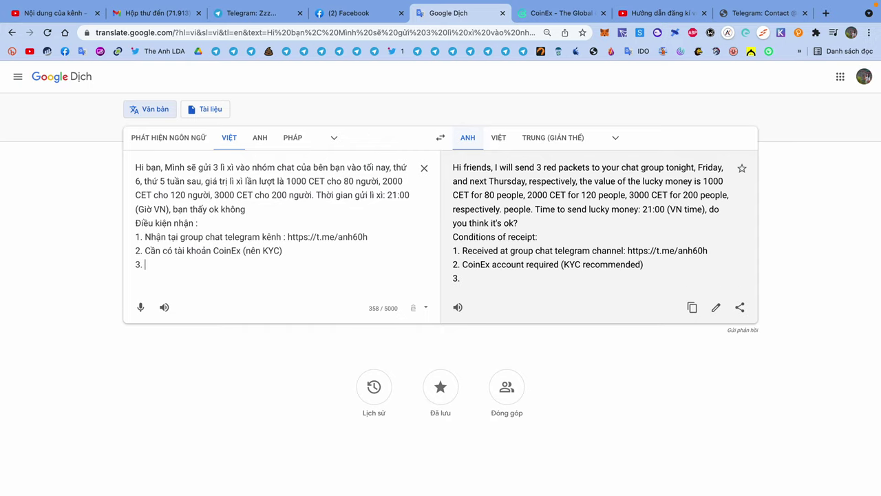
text(Admin phia)
text(s Coin)
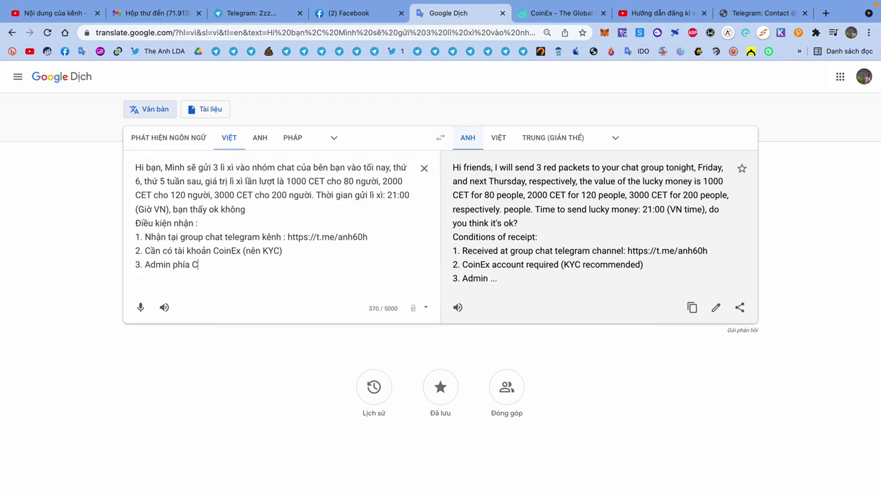
key(BackSpace)
text(Ex s)
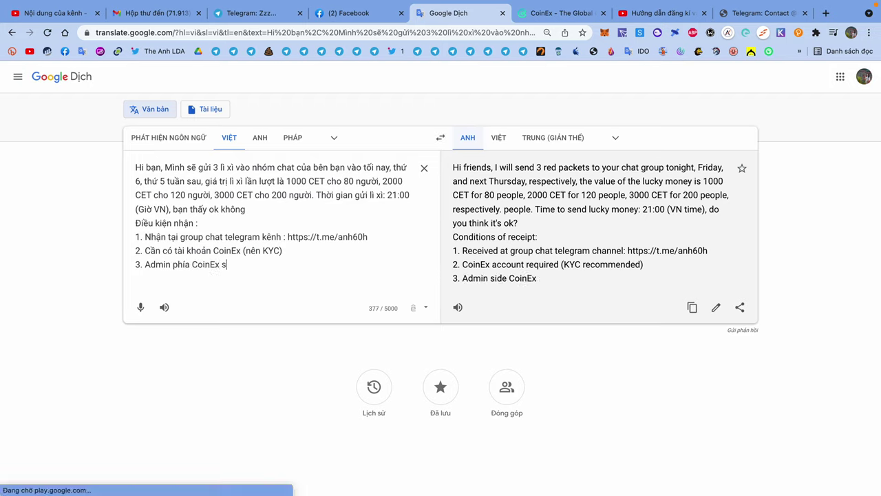
text(ẽ gửi 1 li)
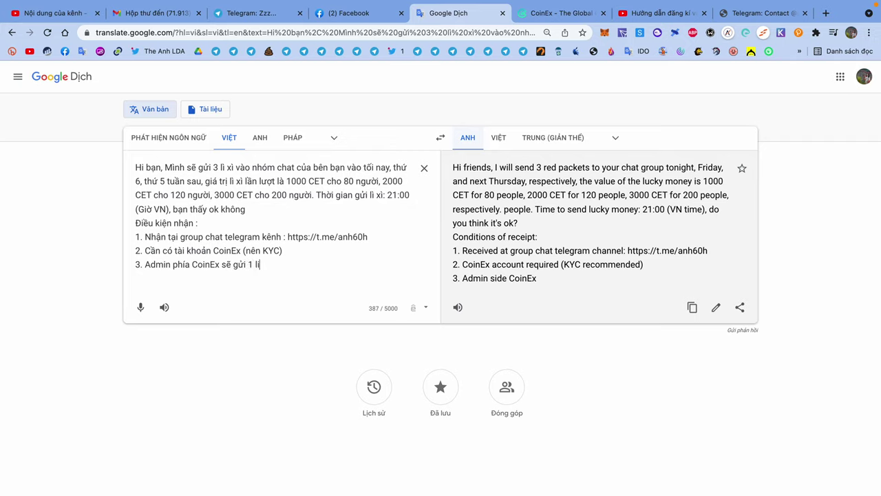
text(nk)
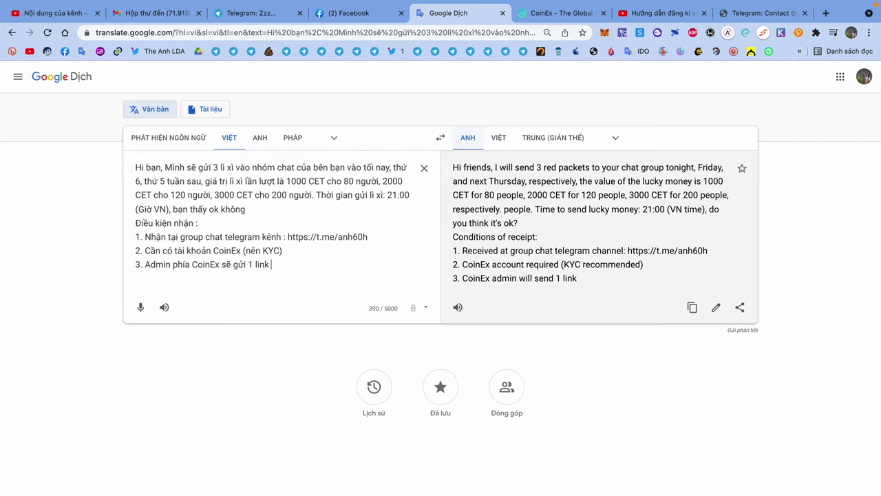
text( hồng bao)
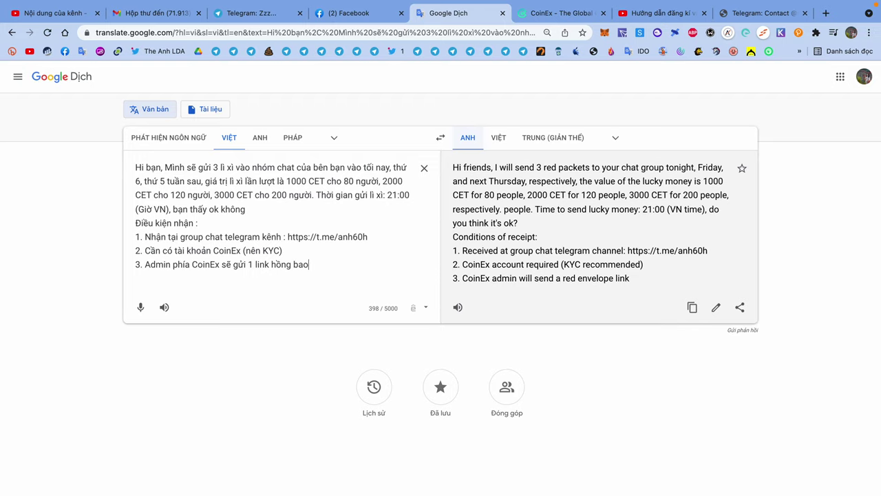
Extend condition 3 with ".Các bạn sẽ ấn vào link điền email tài khoản sàn CoinEx của bạn và xác nhận là cliam xong.".
text(.Các bạn sẽ ấn vào link đi)
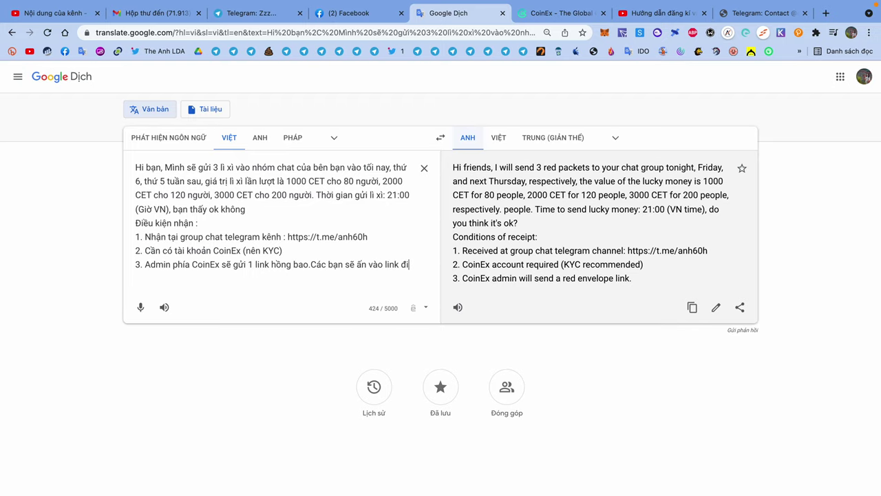
text(ênf email tài )
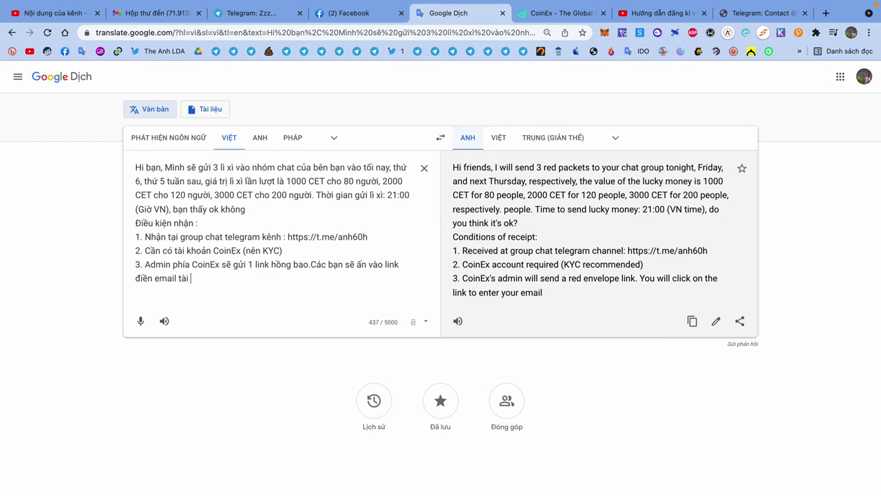
text(khoanr sanf Coine)
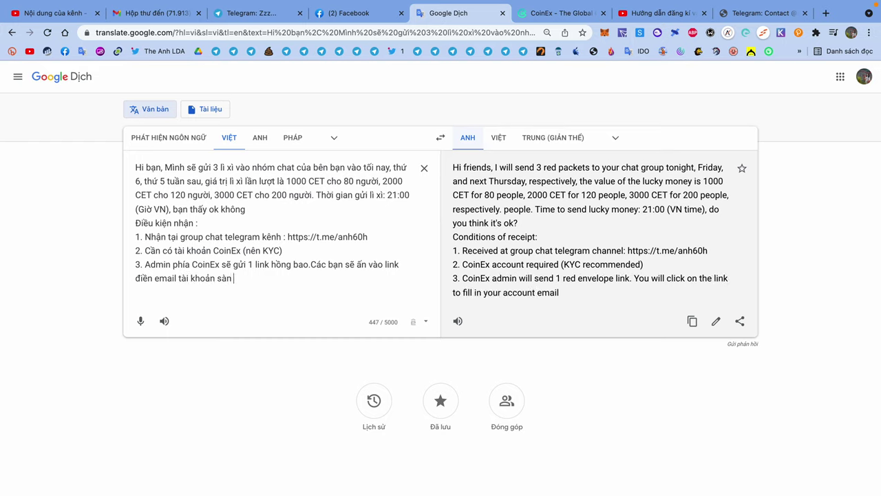
text(x)
key(BackSpace)
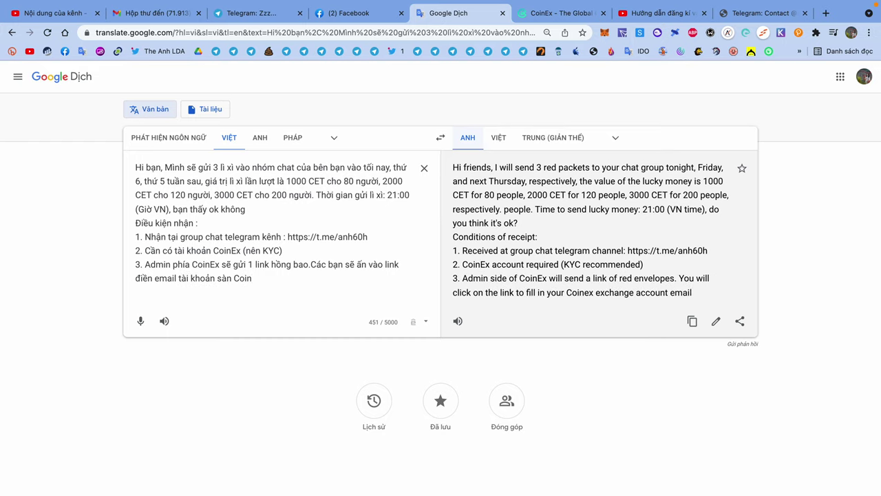
text(Ex c)
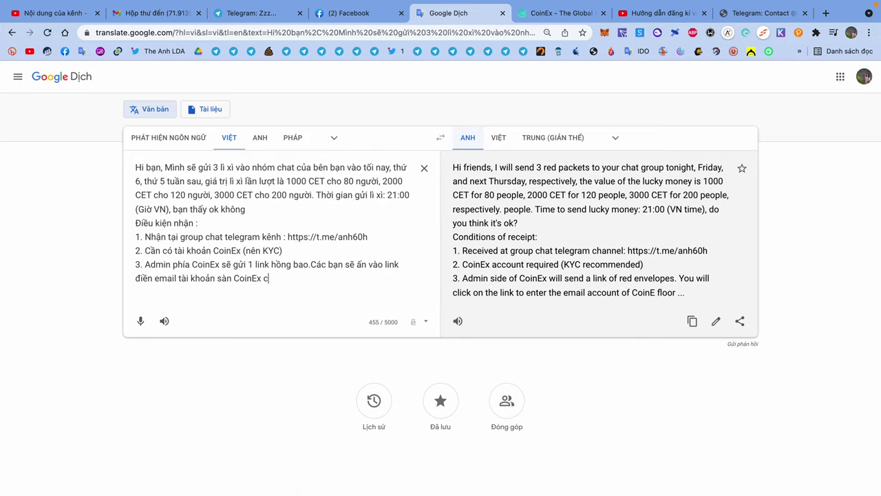
text(ủa bạn và xác)
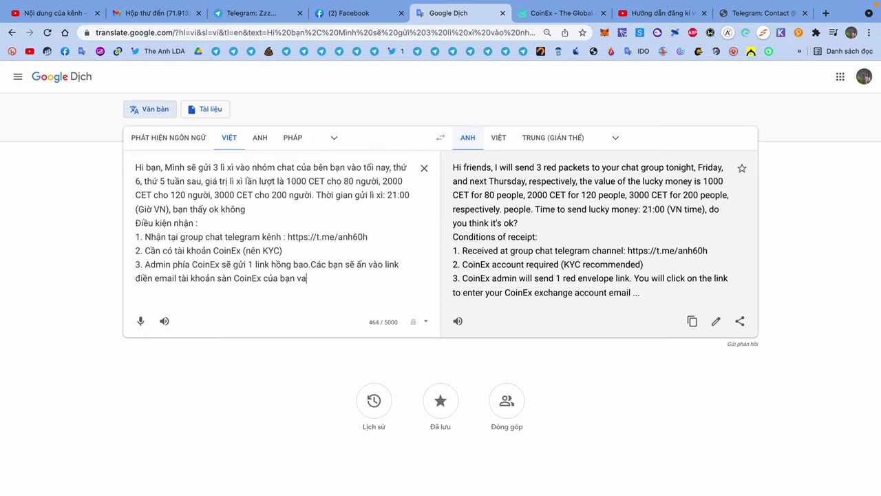
text( nhận)
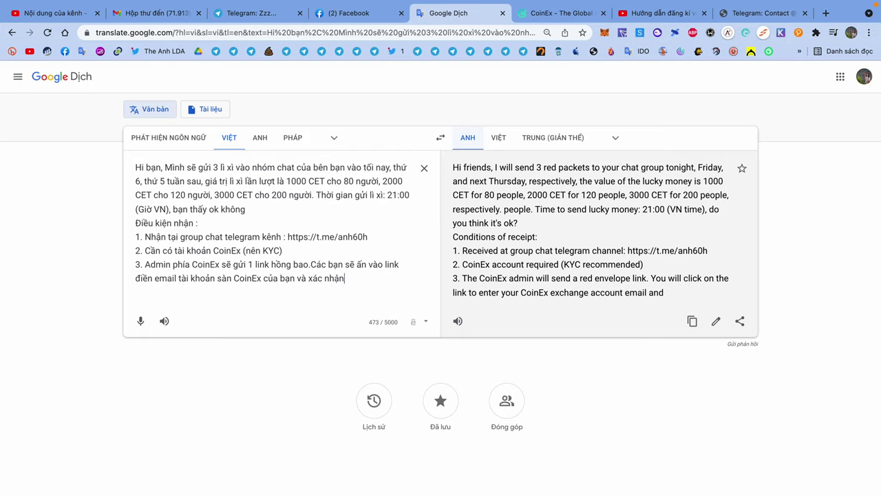
text( là cl)
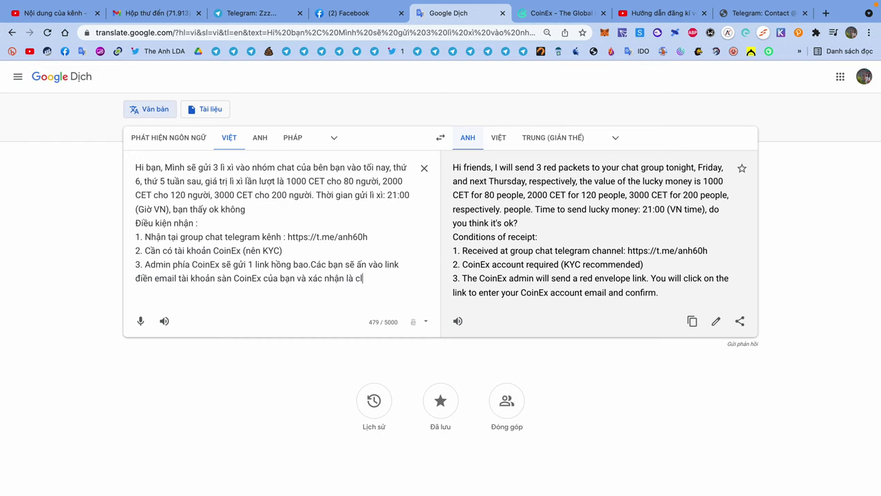
text(iam xong.)
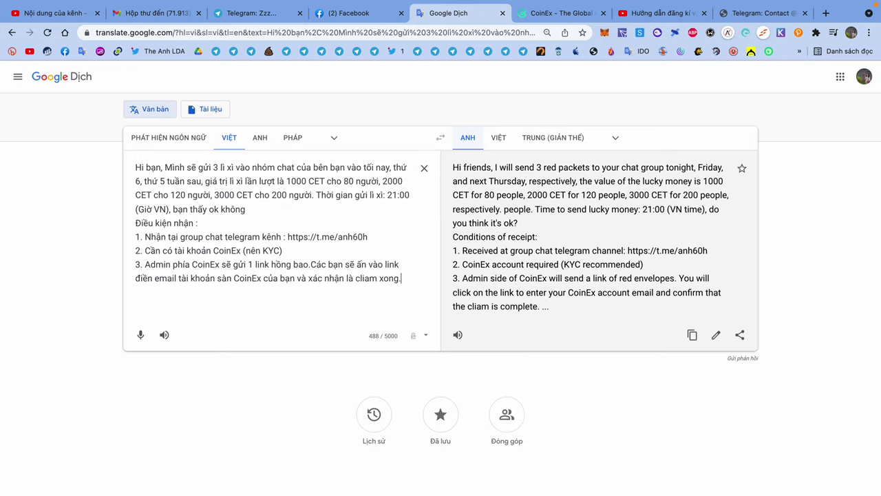
Correct the misspelled word "cliam" to "claim" near the end of condition 3.
click(369, 278)
key(BackSpace)
key(BackSpace)
text(ai)
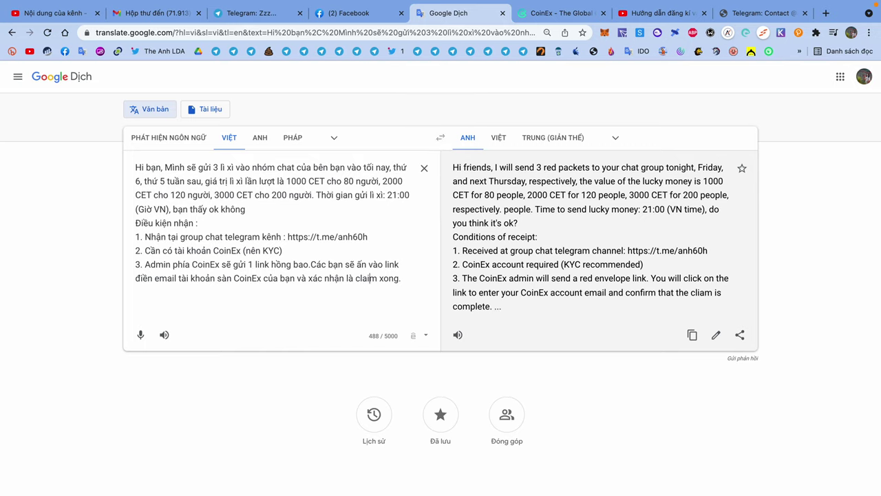
click(409, 278)
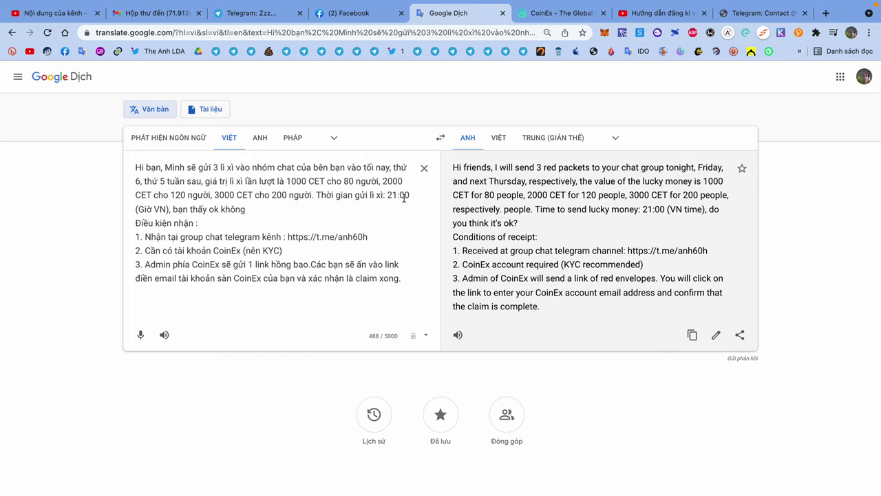
Highlight the sending time and the CET amounts per number of people in the Vietnamese message to review them.
drag(387, 195, 396, 216)
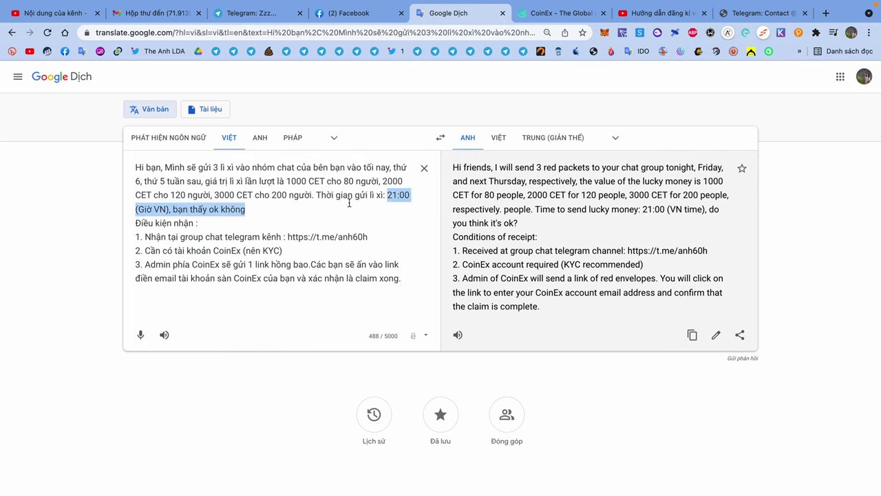
drag(287, 181, 316, 200)
click(229, 204)
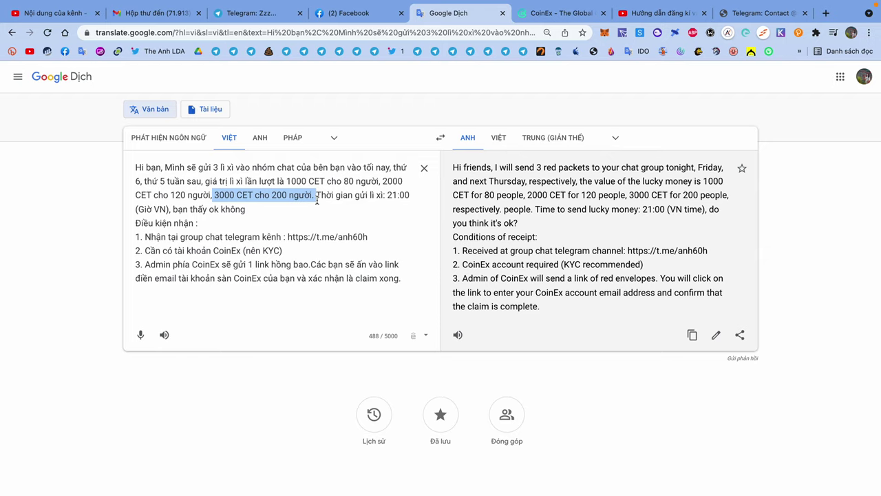
Look through the open CoinEx home page, the YouTube guide on CoinEx registration and KYC, and the Telegram group page.
click(557, 14)
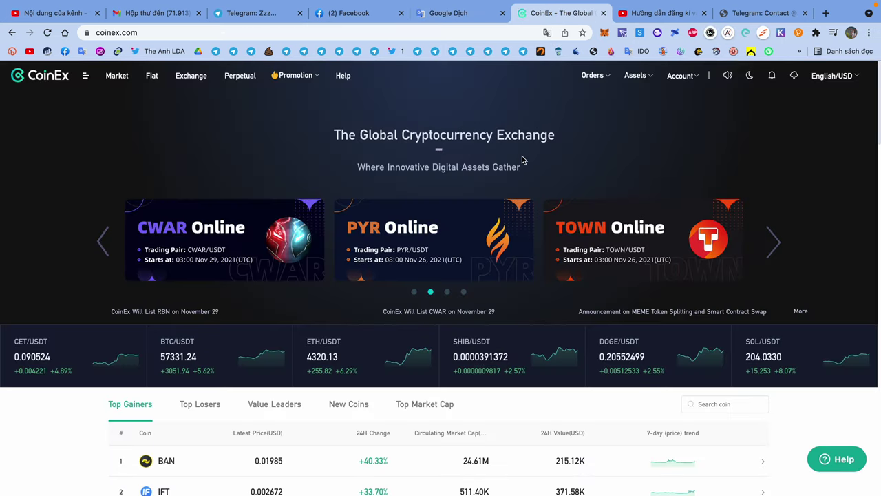
click(660, 13)
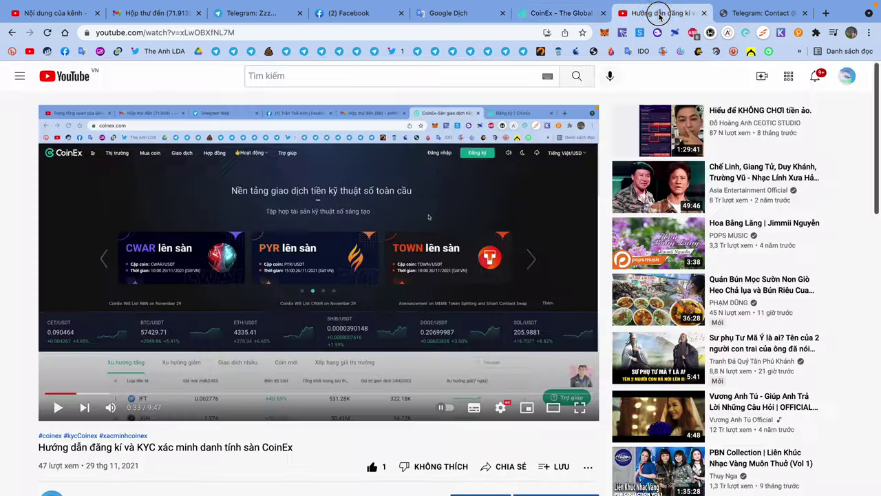
click(562, 15)
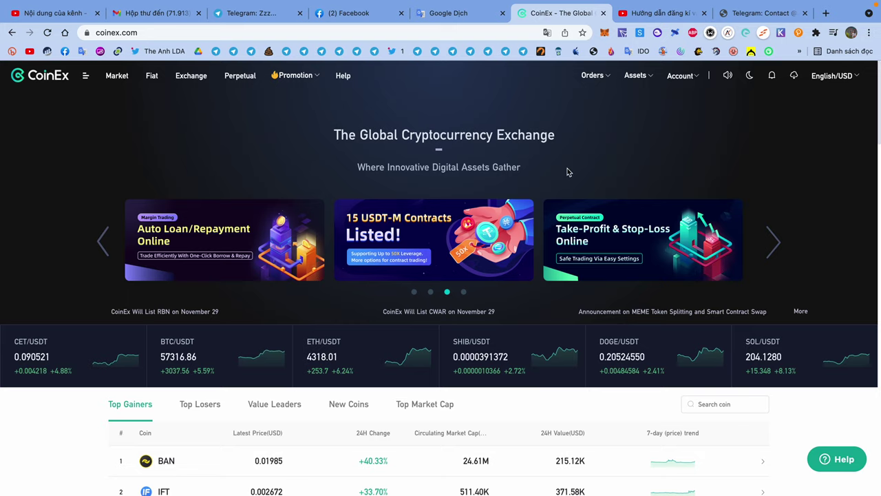
click(756, 15)
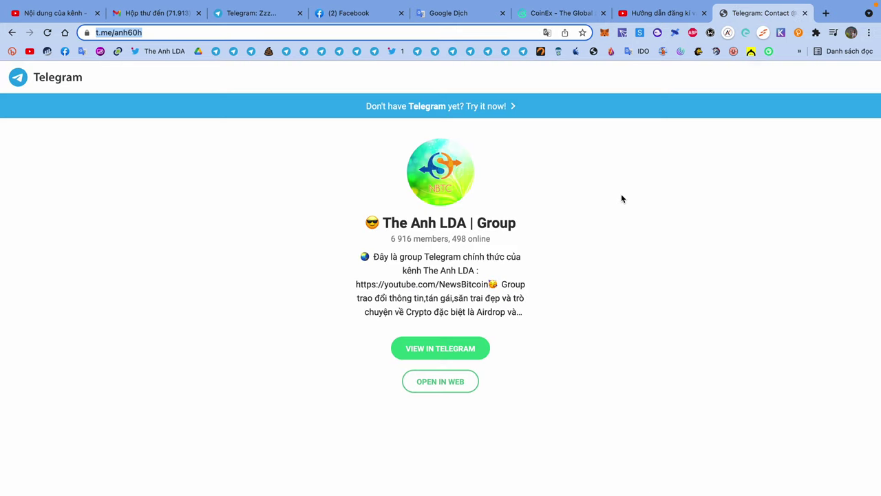